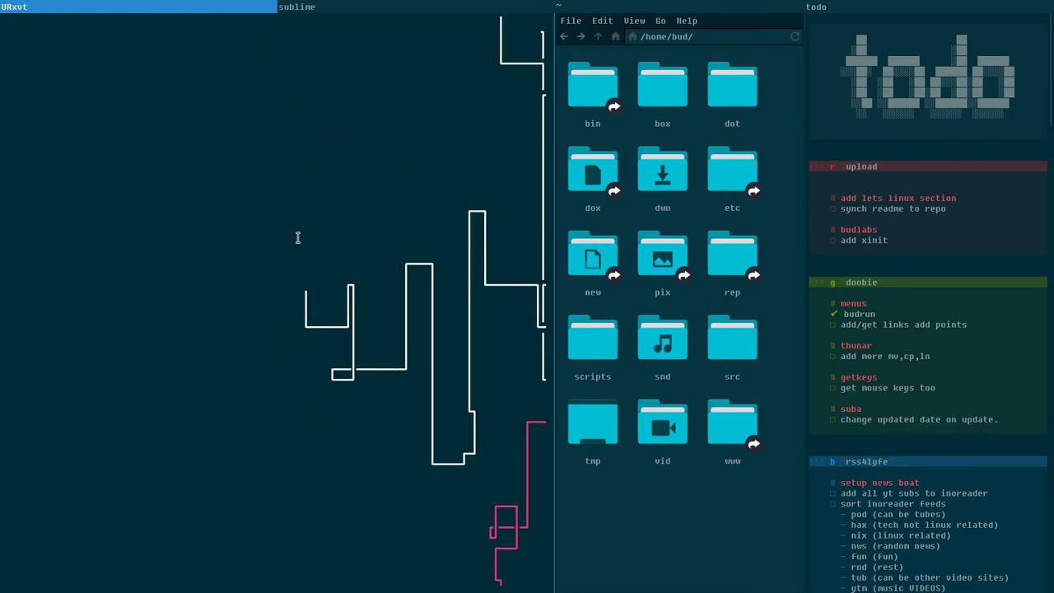
Step: Cycle focus via title bars: the Sublime tab, the file manager, then back to the pipes terminal
{"action": "left_click", "coordinate": [342, 6]}
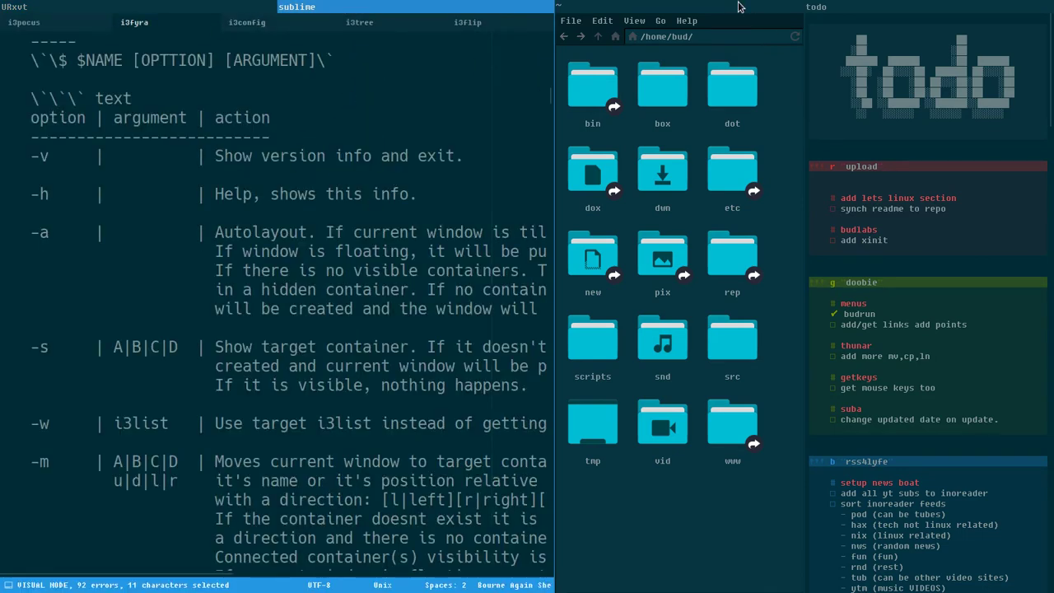
{"action": "left_click", "coordinate": [626, 5]}
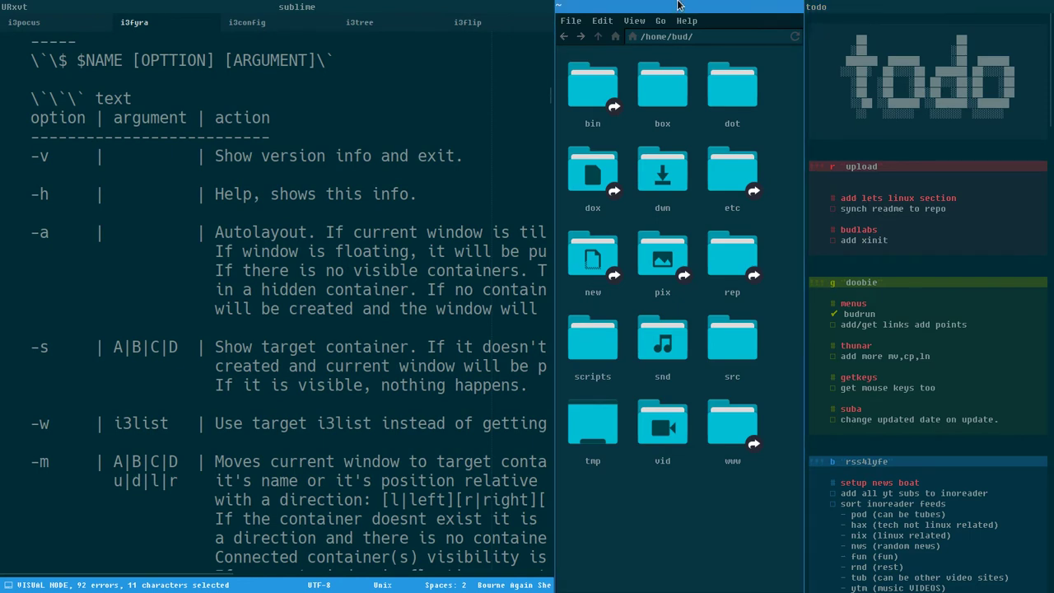
{"action": "left_click", "coordinate": [104, 5]}
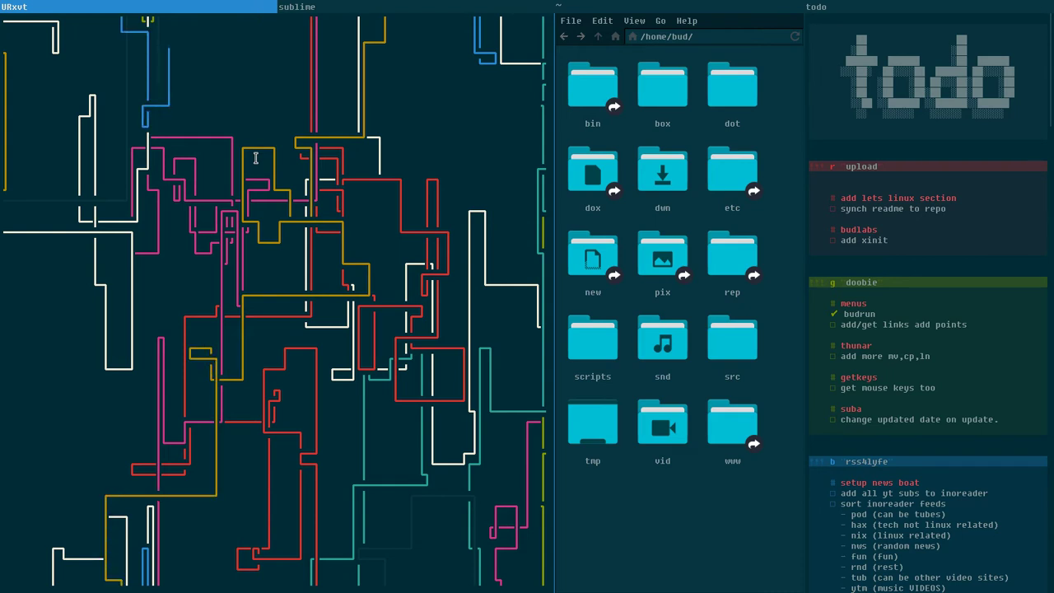
Step: Step focus right with Super+Right through Sublime, the file manager and todo, then back left
{"action": "key", "text": "super+Right"}
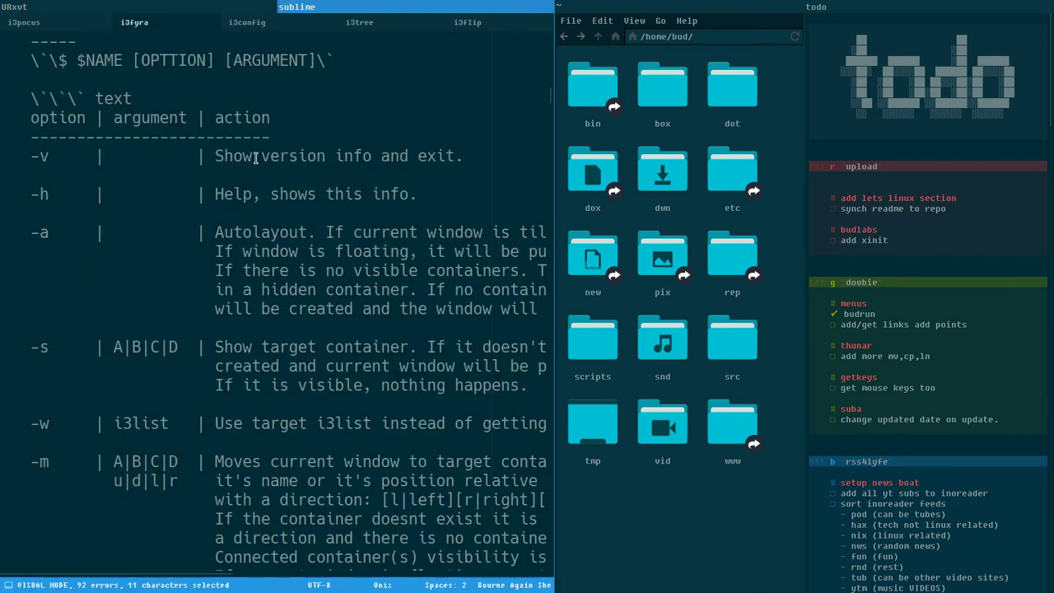
{"action": "key", "text": "super+Right"}
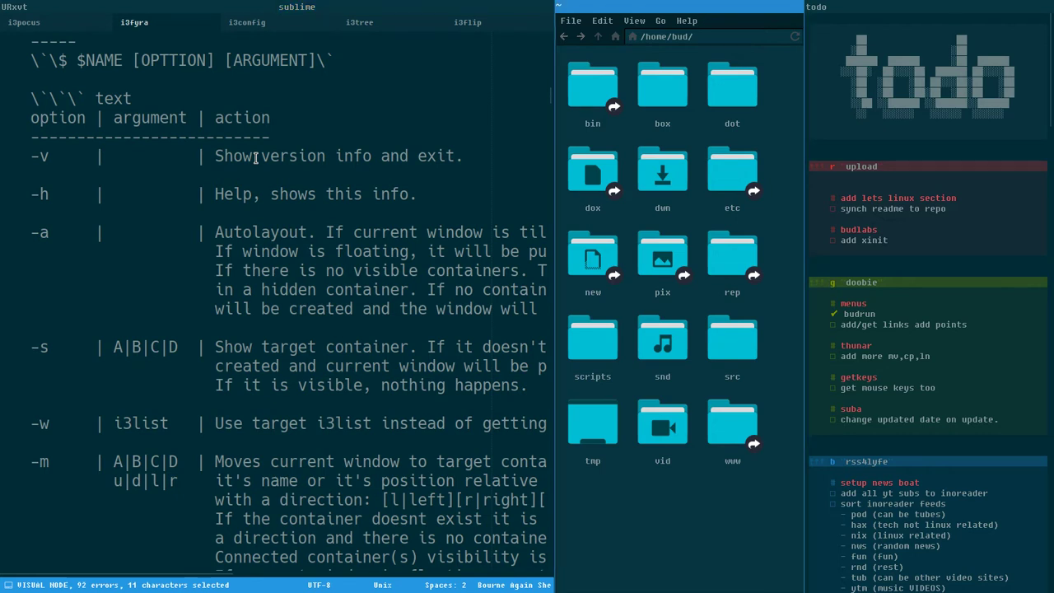
{"action": "key", "text": "super+Right"}
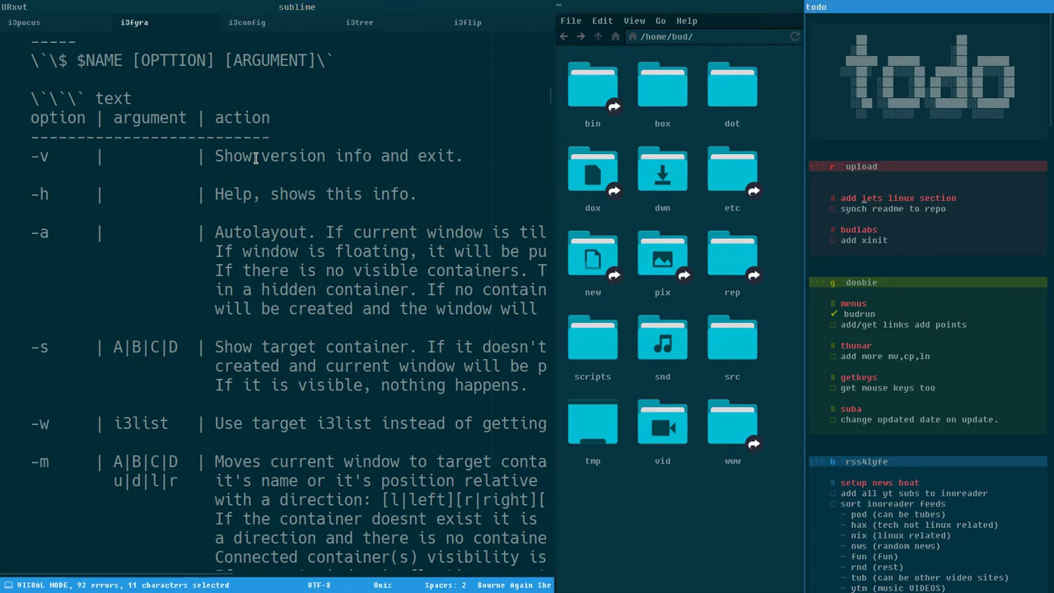
{"action": "key", "text": "super+Left"}
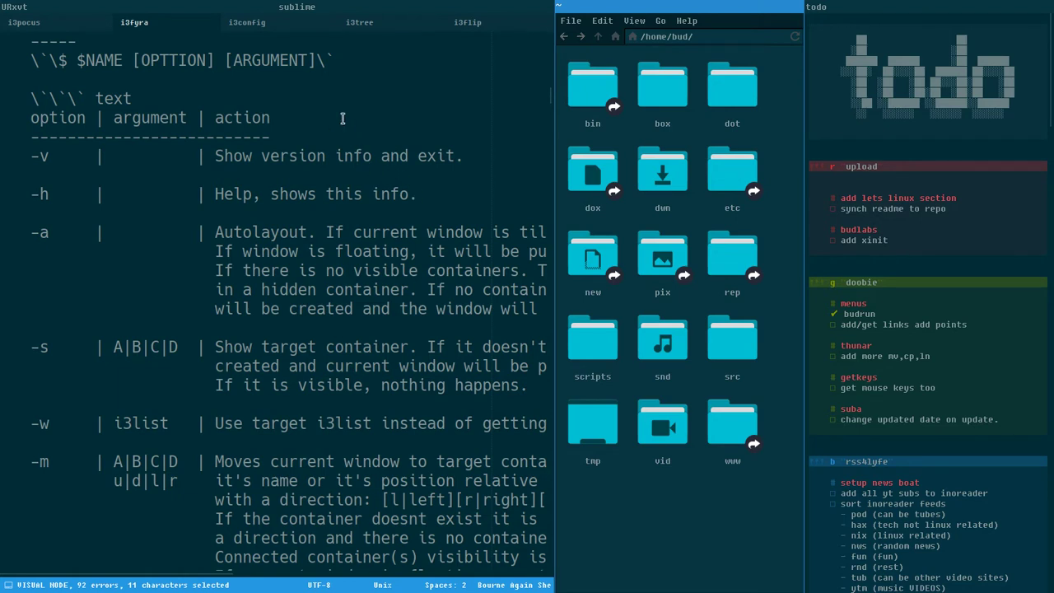
Step: Show the terminal, switch the left container to Sublime, focus todo, then return to the pipes terminal
{"action": "left_click", "coordinate": [164, 9]}
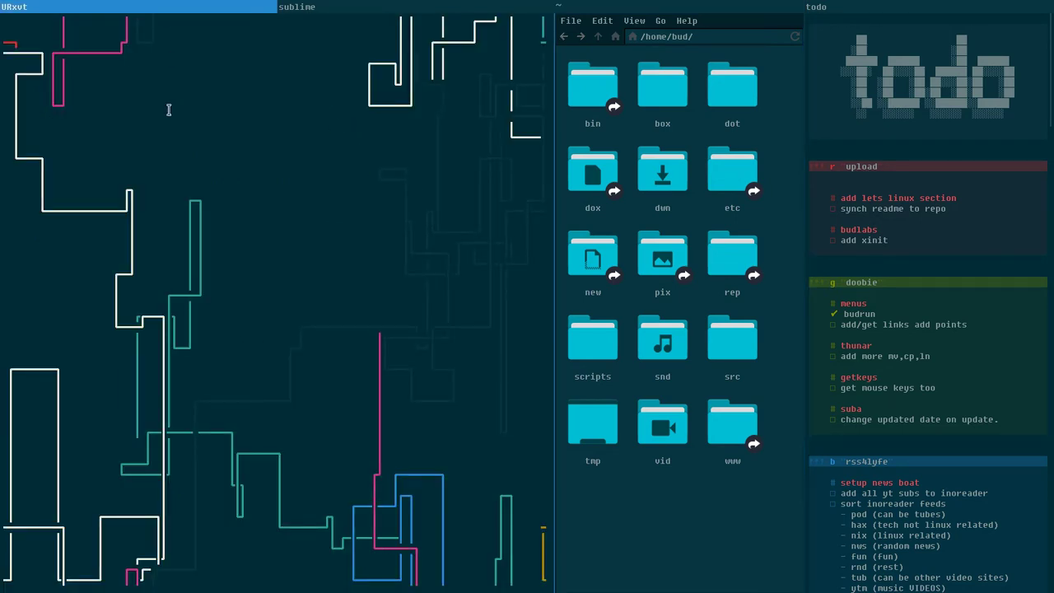
{"action": "key", "text": "super+l"}
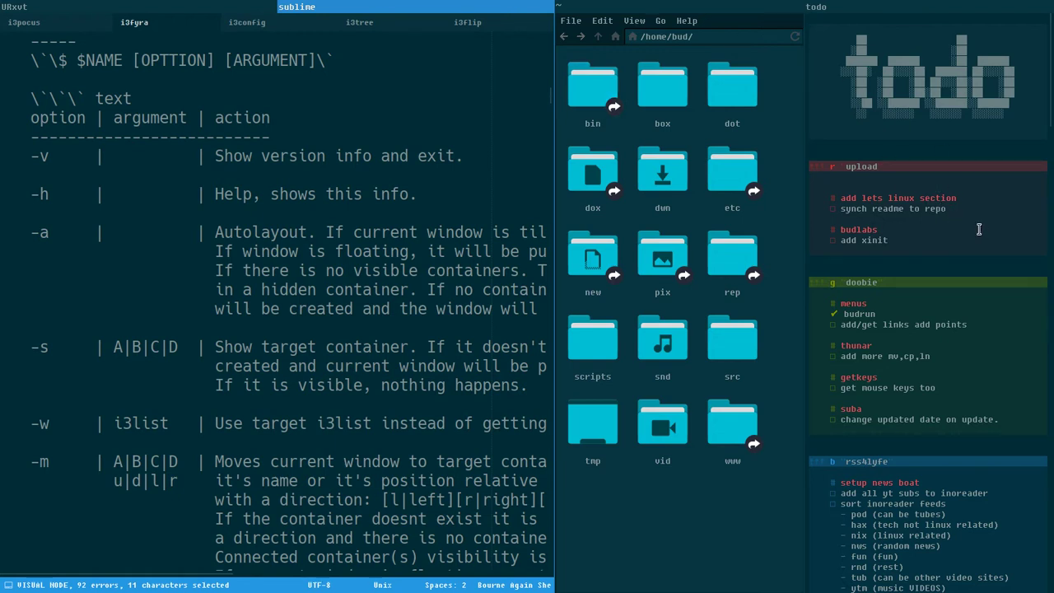
{"action": "left_click", "coordinate": [976, 209]}
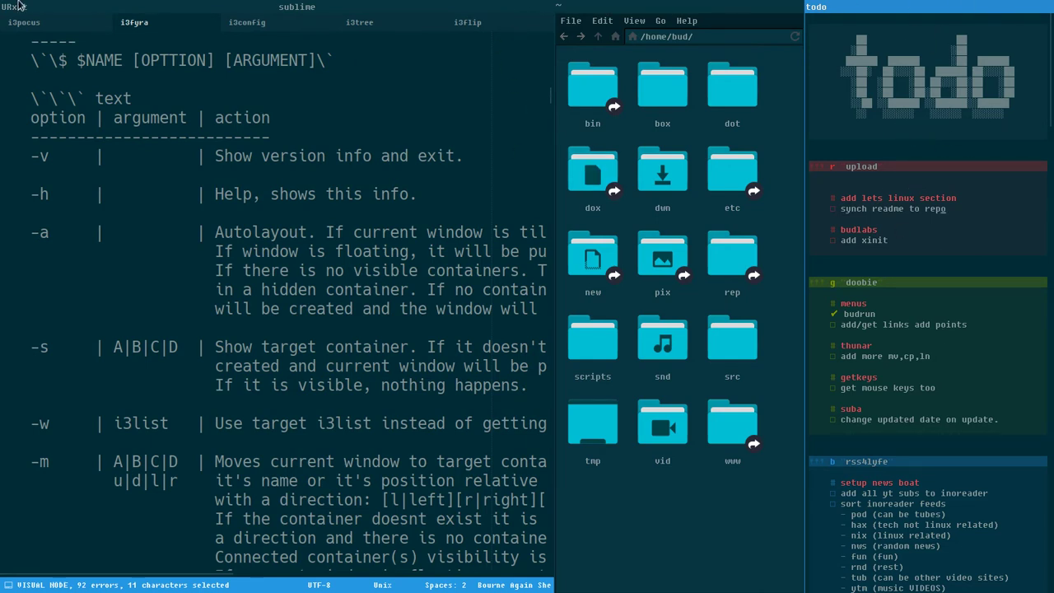
{"action": "left_click", "coordinate": [60, 6]}
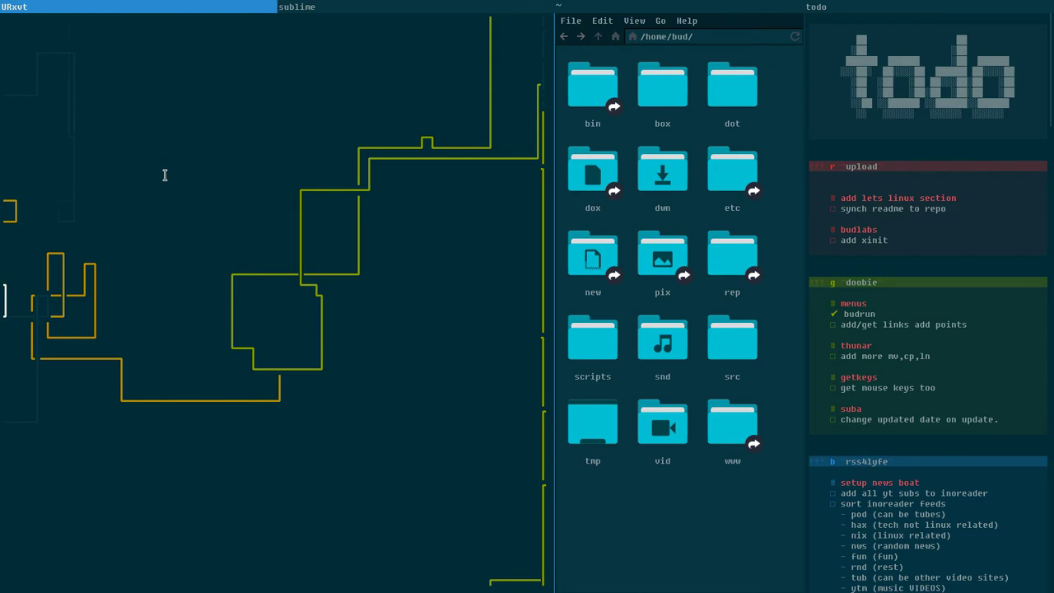
Step: Cycle focus to Sublime and todo, click into Sublime, then bring the URxvt pipes terminal forward
{"action": "key", "text": "super+Right"}
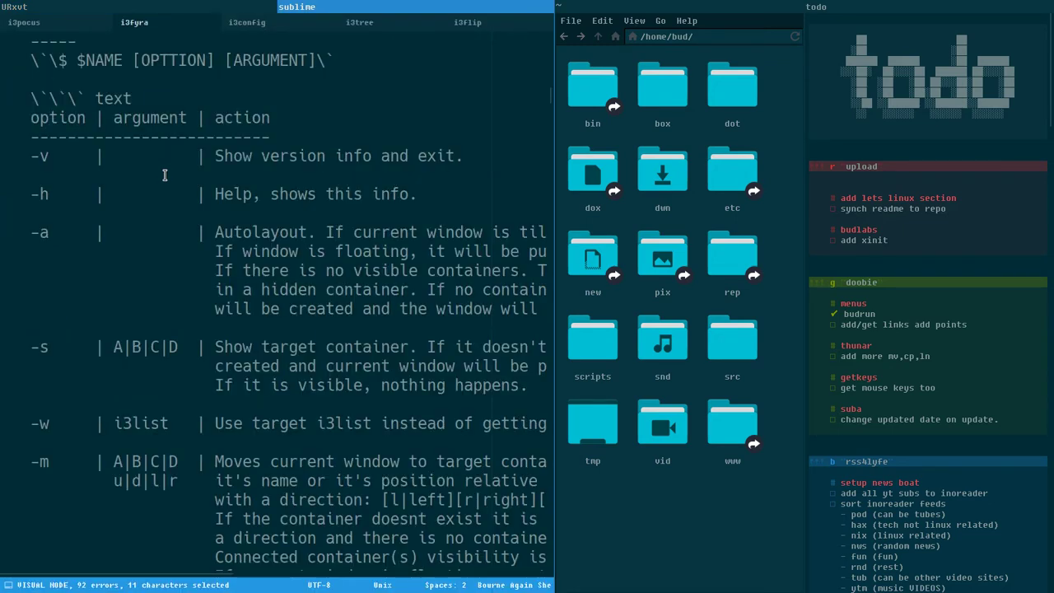
{"action": "key", "text": "super+Right"}
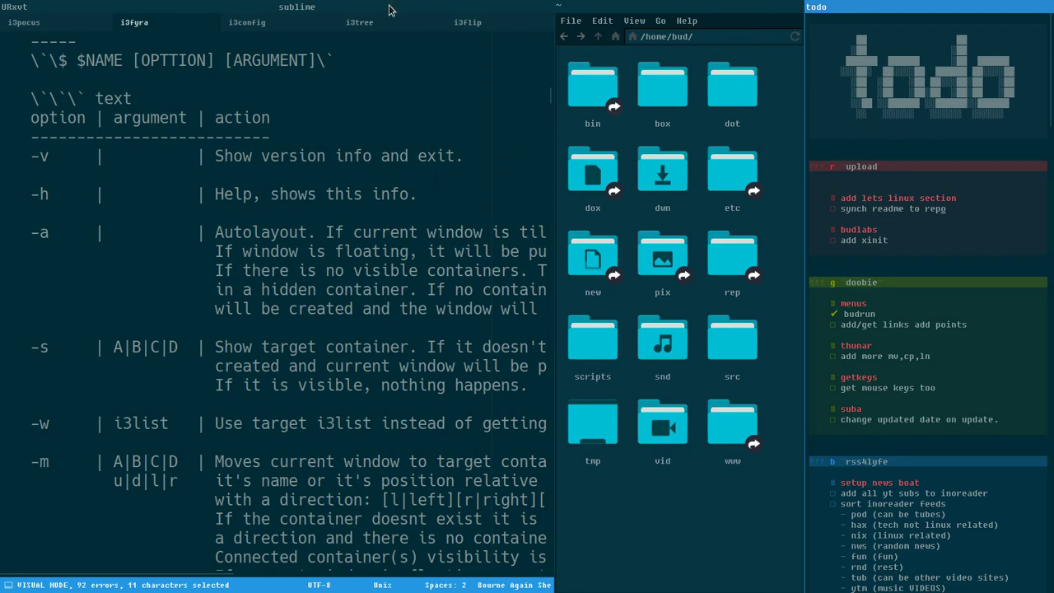
{"action": "left_click", "coordinate": [366, 69]}
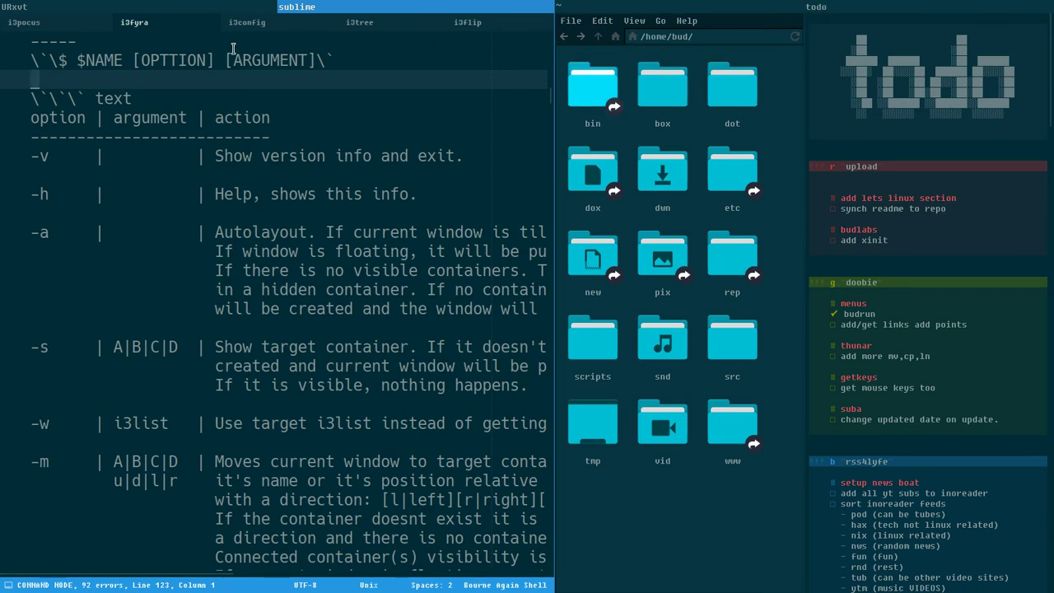
{"action": "left_click", "coordinate": [163, 7]}
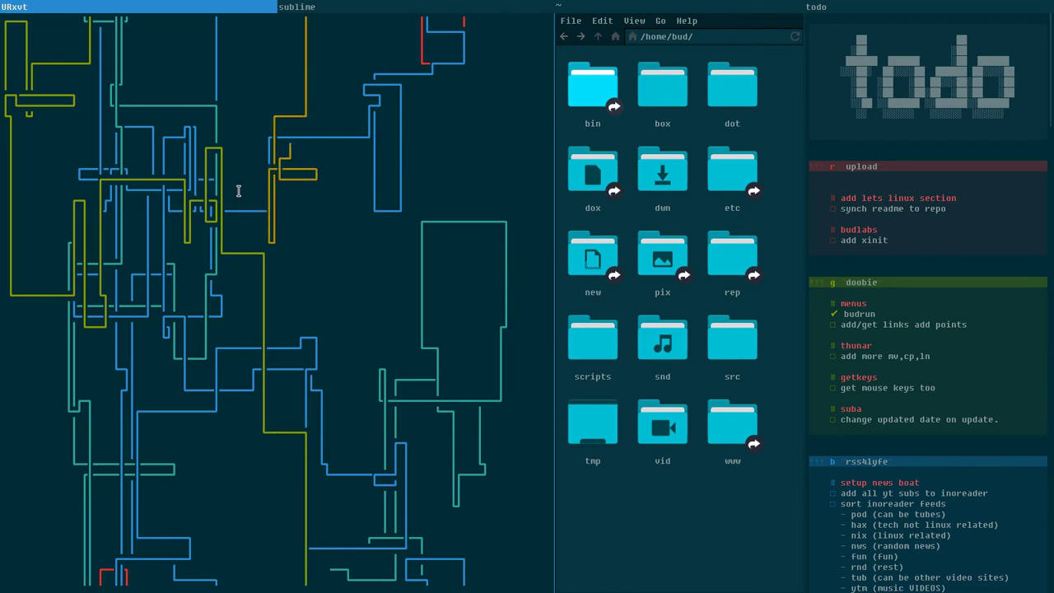
Step: Shift focus between the file manager, the todo window and the terminal using keys and clicks
{"action": "key", "text": "super+Right"}
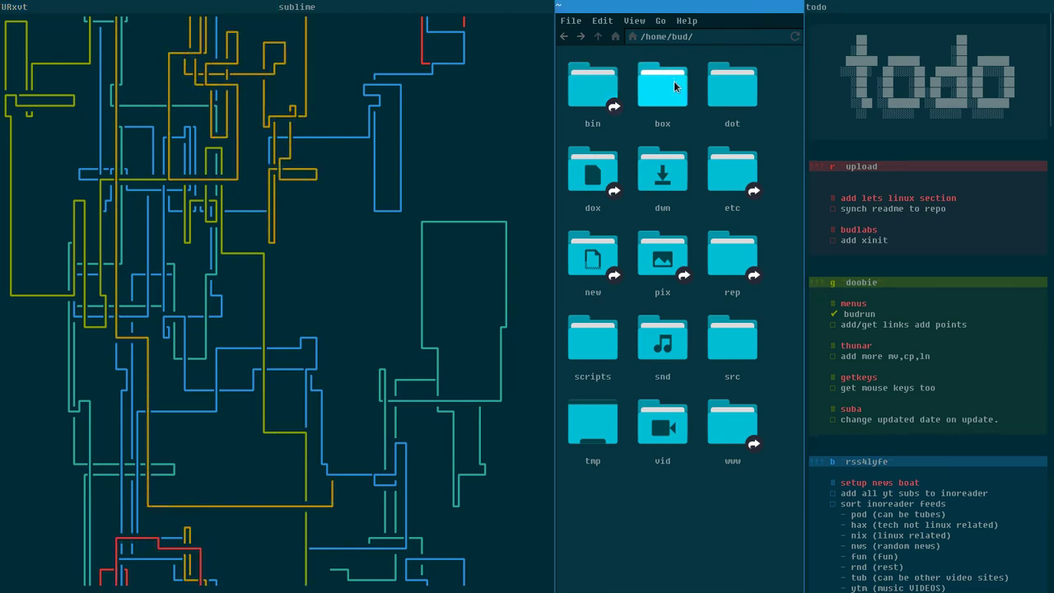
{"action": "left_click", "coordinate": [956, 137]}
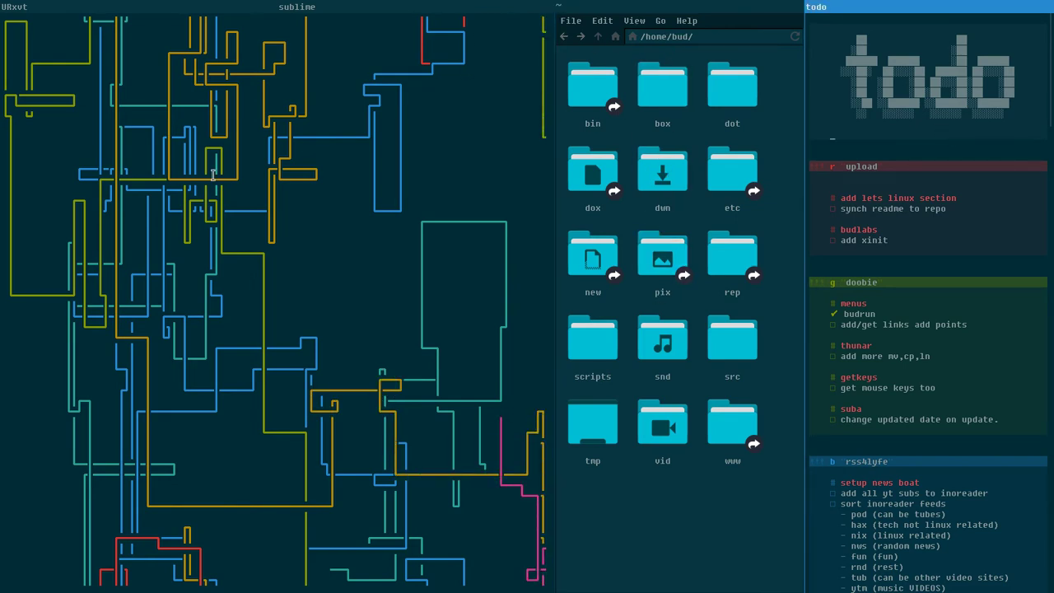
{"action": "left_click", "coordinate": [108, 153]}
{"action": "left_click", "coordinate": [844, 65]}
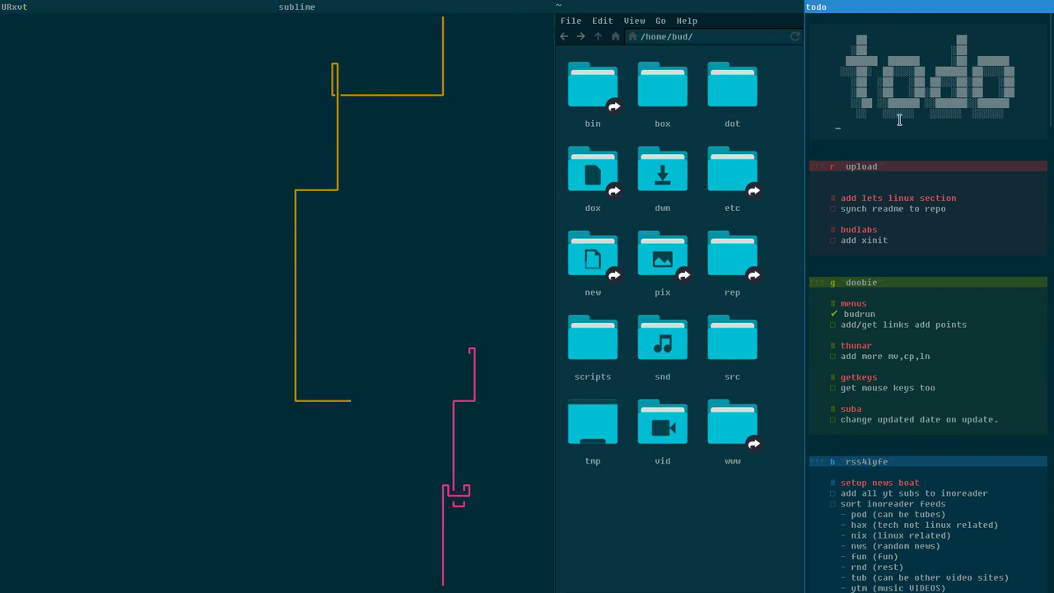
{"action": "left_click", "coordinate": [109, 211]}
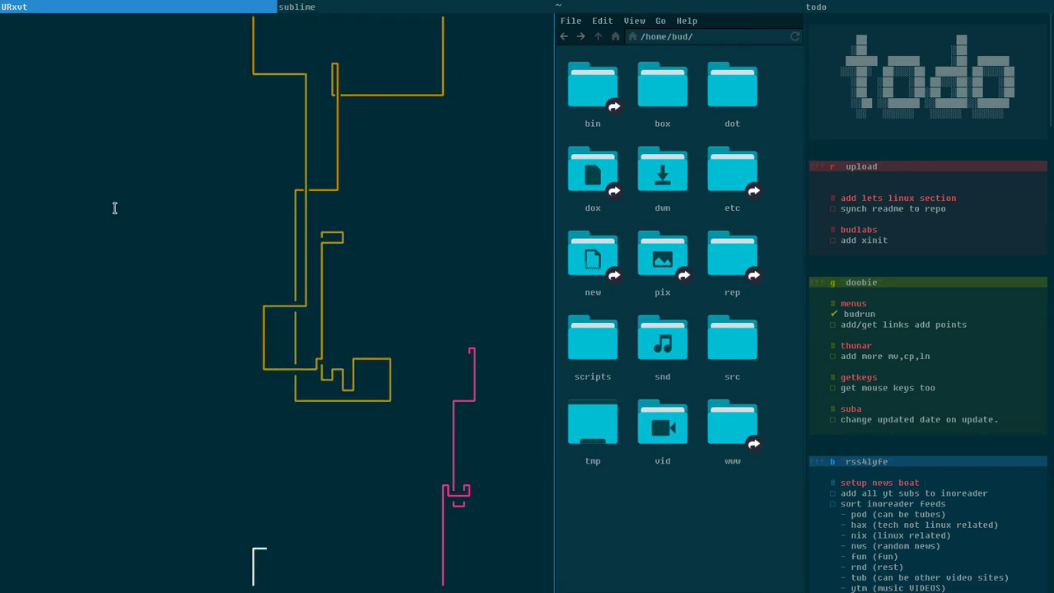
Step: Move focus to the file manager, refocus the terminal, and open a new terminal tab with Super+Enter
{"action": "key", "text": "super+Right"}
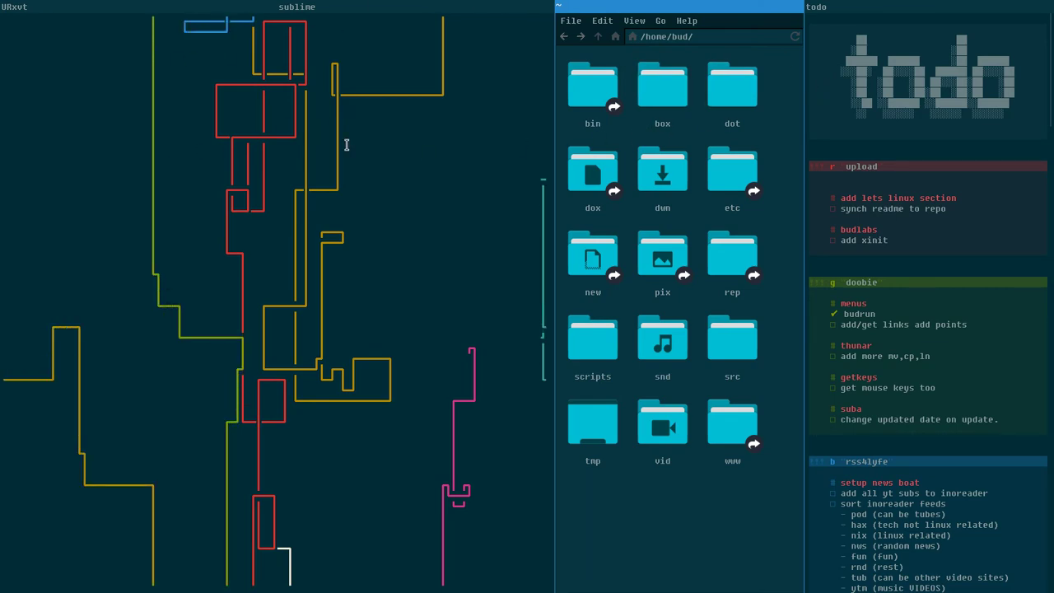
{"action": "left_click", "coordinate": [304, 144]}
{"action": "key", "text": "super+Return"}
{"action": "type", "text": "i3pocus"}
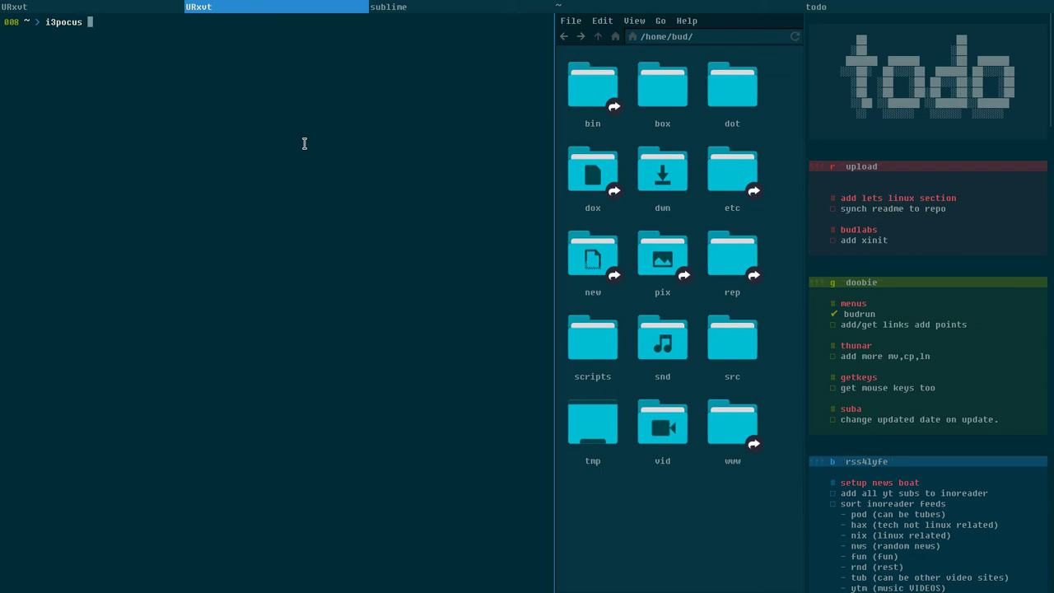
Step: Run 'i3pocus right' in the new terminal, refocus it, then show the pipes-animation terminal tab
{"action": "type", "text": "right"}
{"action": "key", "text": "Return"}
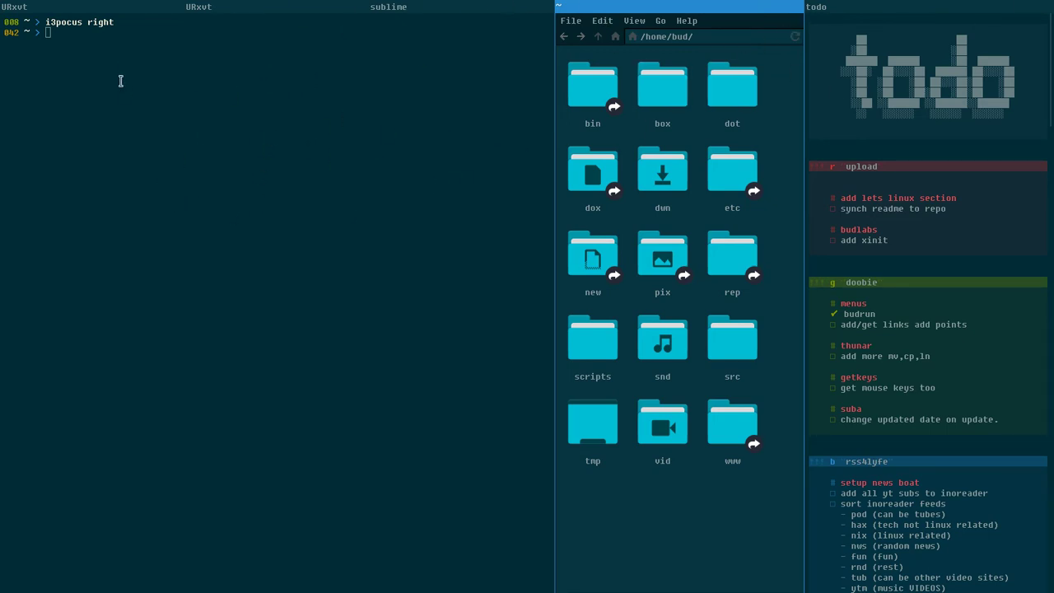
{"action": "left_click", "coordinate": [92, 55]}
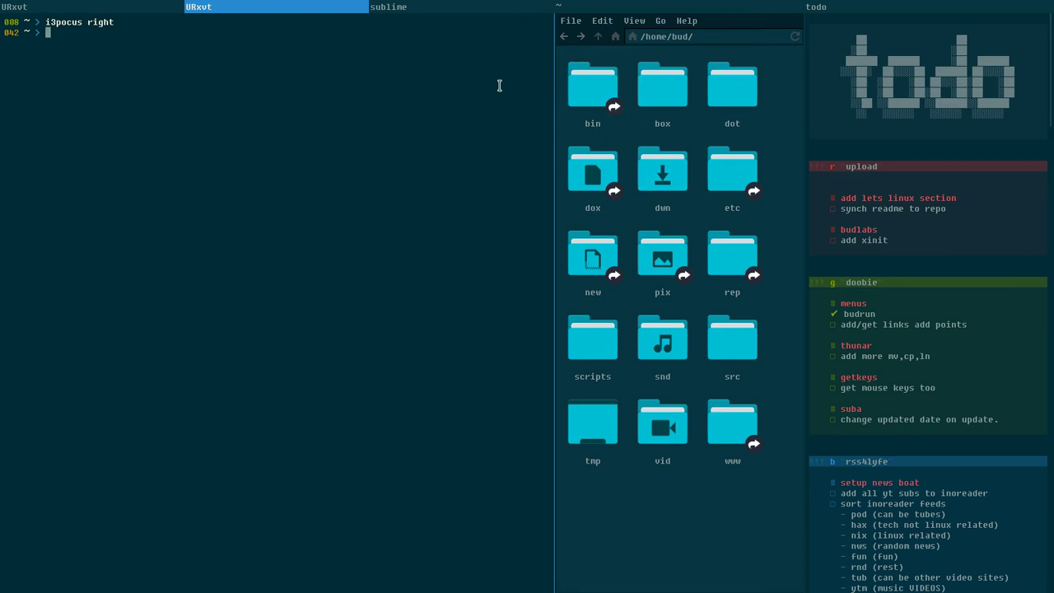
{"action": "left_click", "coordinate": [46, 5]}
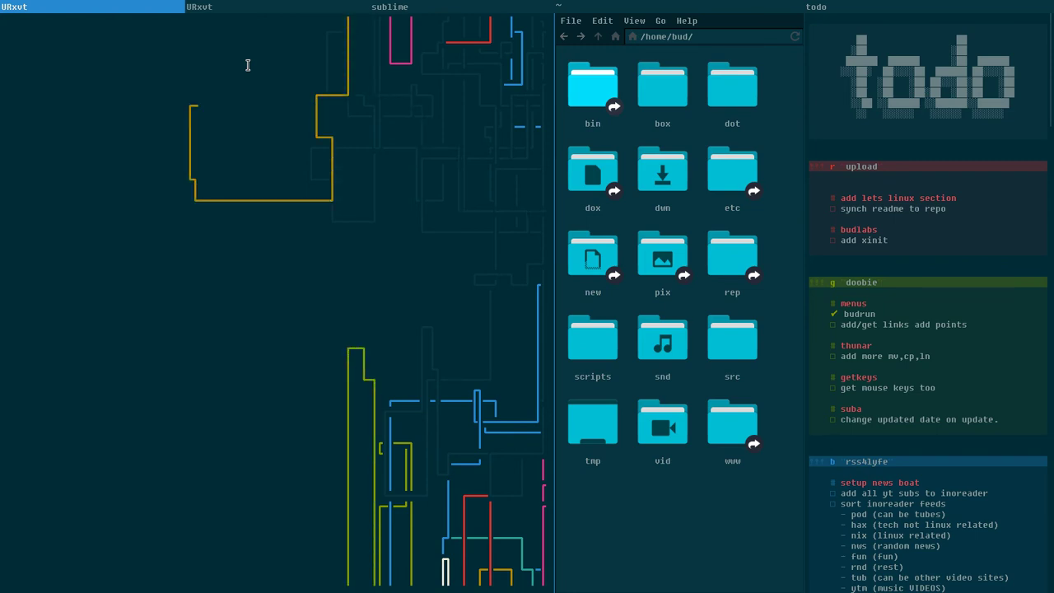
Step: Split the tabbed left column side by side with Super+E and step focus across terminals and Sublime
{"action": "key", "text": "super+e"}
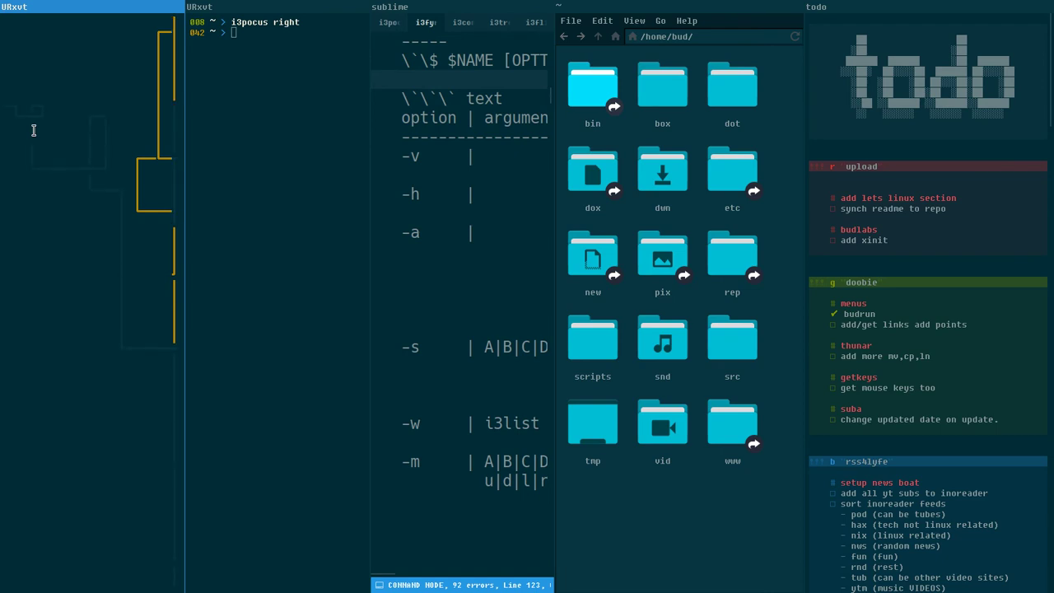
{"action": "key", "text": "super+Right"}
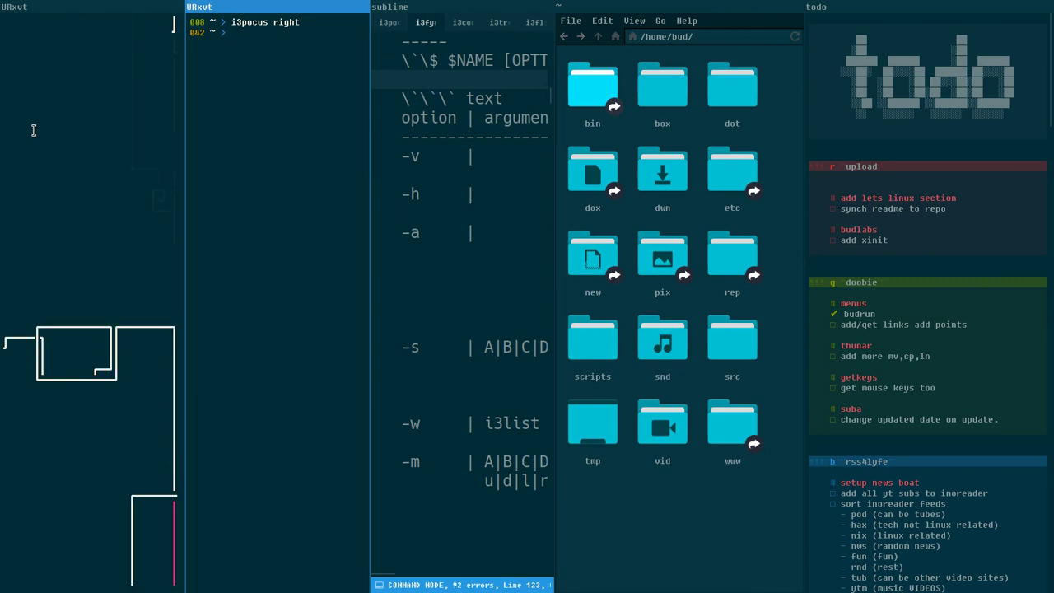
{"action": "key", "text": "super+Right"}
{"action": "key", "text": "super+Left"}
{"action": "key", "text": "super+Right"}
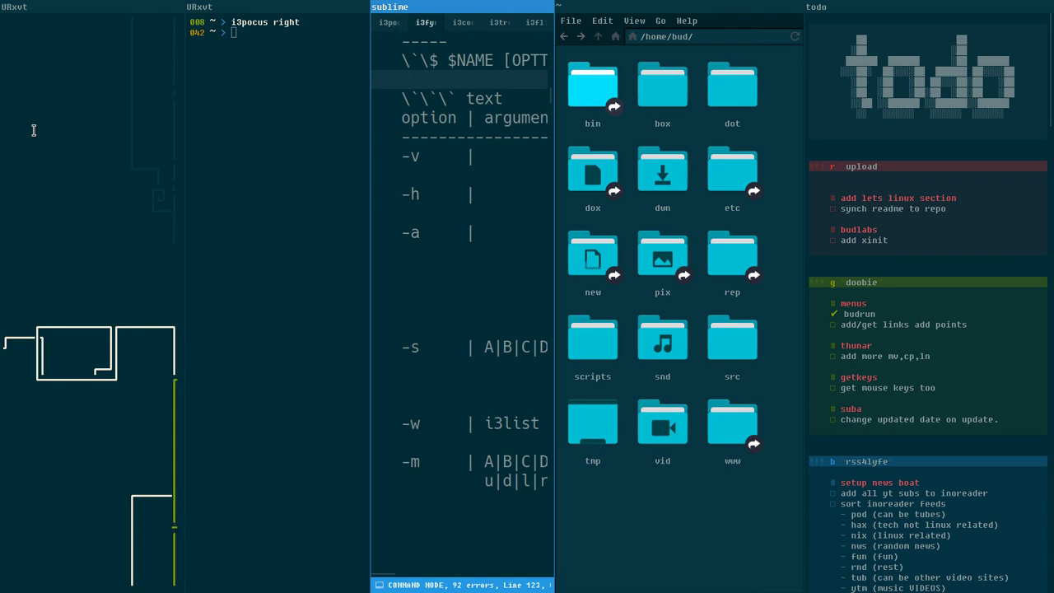
Step: Alternate focus between todo and Sublime, placing the editor cursor on the -v, -a and dashes lines
{"action": "left_click", "coordinate": [995, 146]}
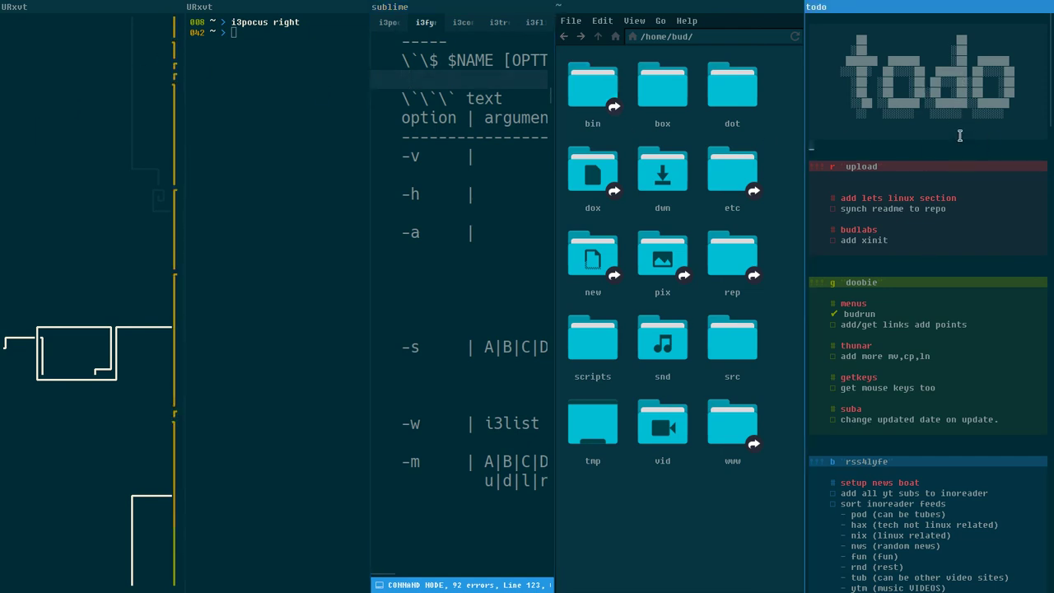
{"action": "left_click", "coordinate": [461, 155]}
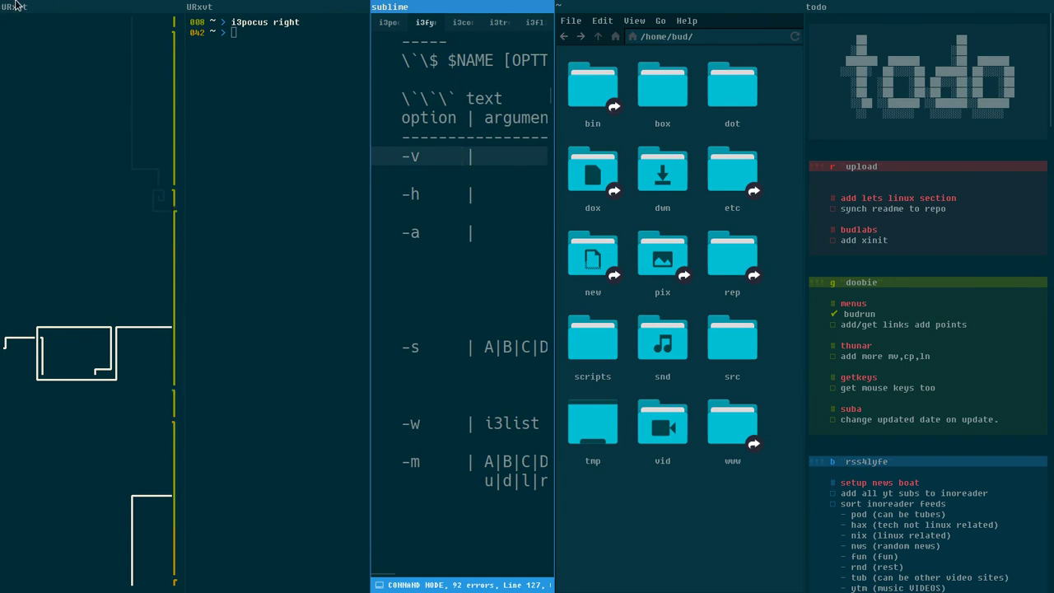
{"action": "left_click", "coordinate": [488, 235]}
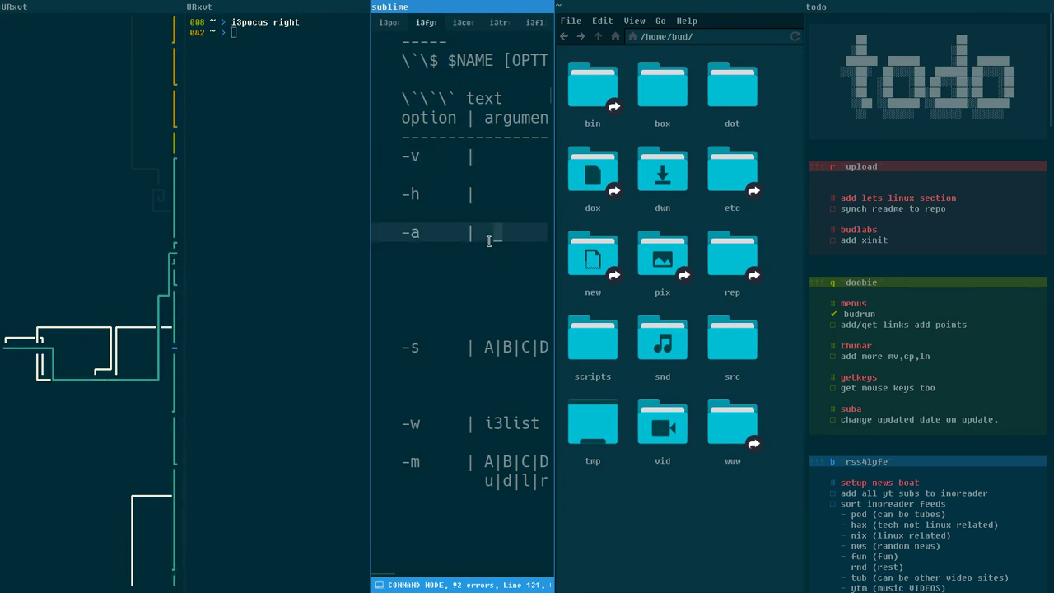
{"action": "key", "text": "super+l"}
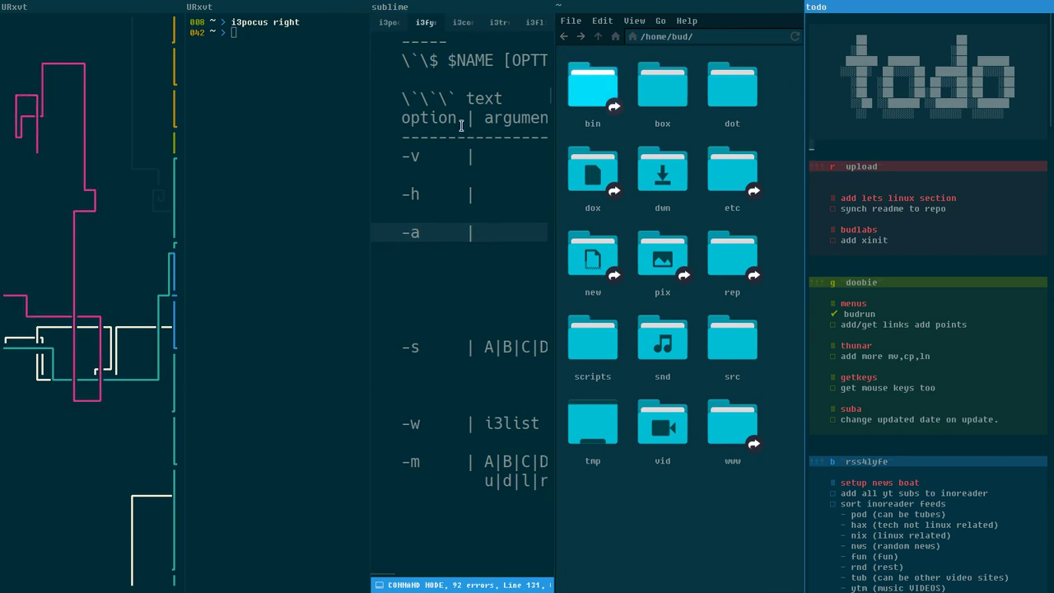
{"action": "left_click", "coordinate": [462, 138]}
Step: Focus the file manager, then focus Sublime and move it below the terminals with Super+Shift+Down
{"action": "key", "text": "super+l"}
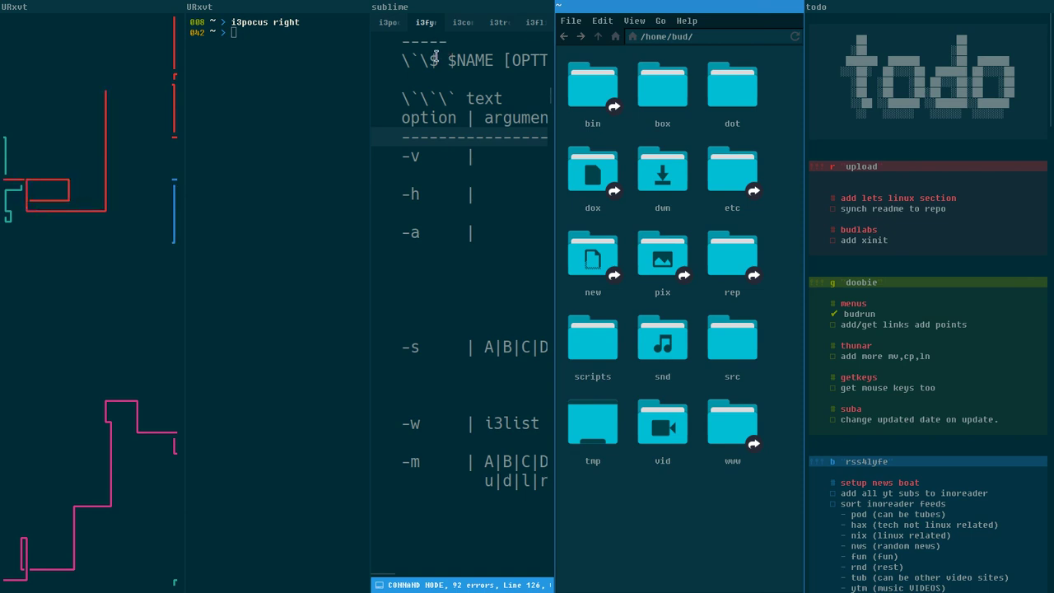
{"action": "left_click", "coordinate": [442, 70]}
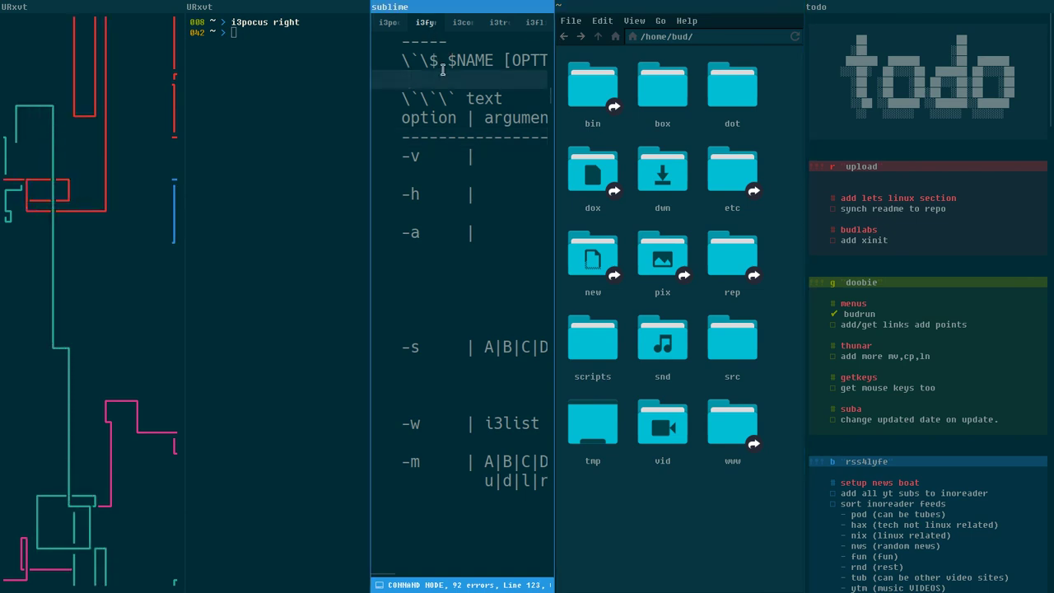
{"action": "key", "text": "super+shift+Down"}
Step: Stack the left column as tabs with Super+W and bring up the i3pocus script in Sublime
{"action": "key", "text": "super+w"}
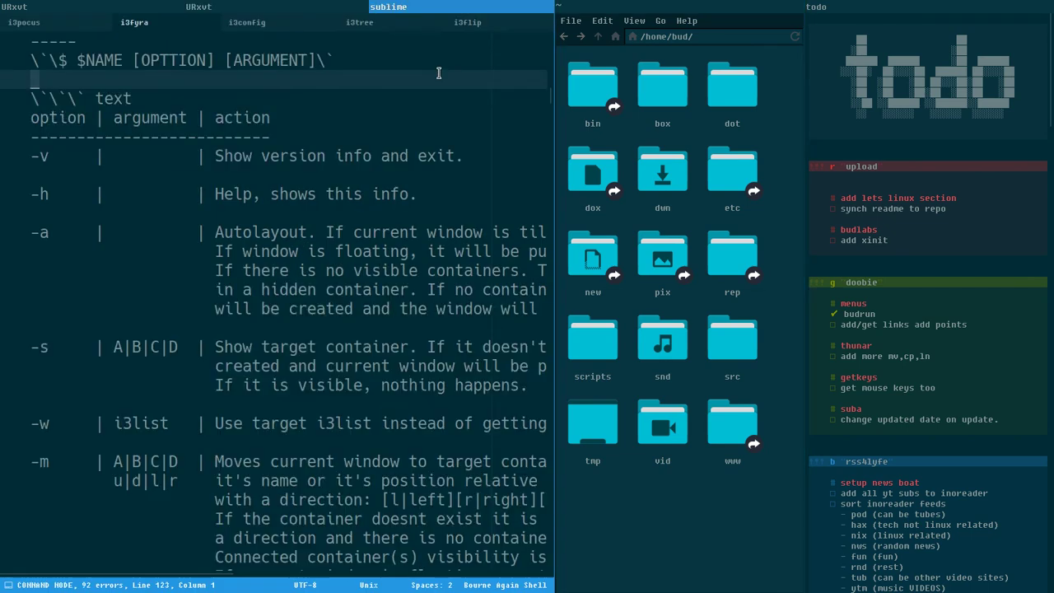
{"action": "key", "text": "ctrl+Page_Up"}
{"action": "left_click", "coordinate": [210, 174]}
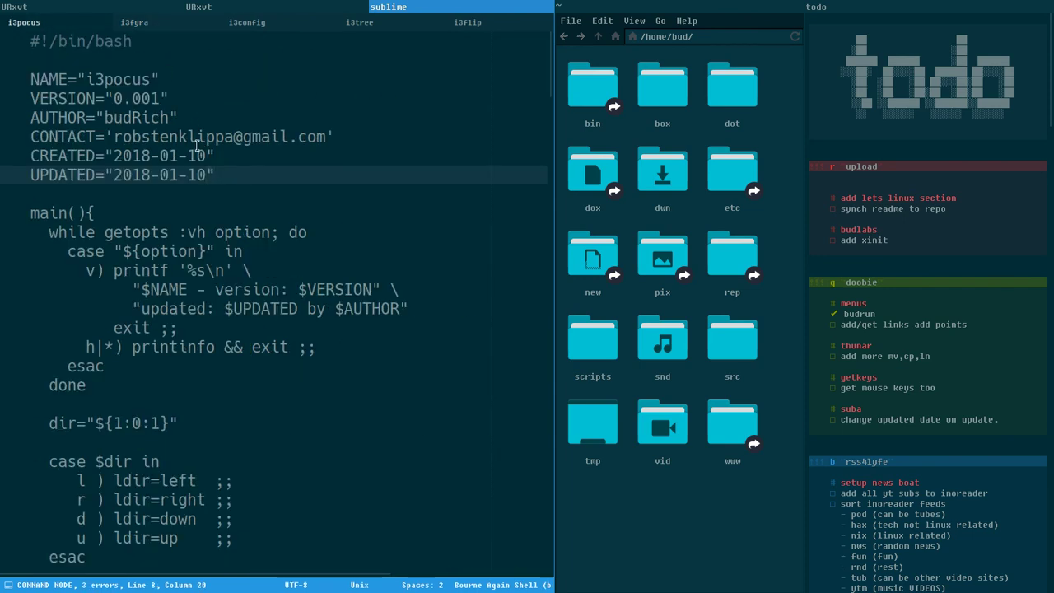
Step: Scroll through the i3pocus source and select the awk options in getcurrent()
{"action": "scroll", "coordinate": [202, 163], "scroll_direction": "down", "scroll_amount": 5}
{"action": "scroll", "coordinate": [201, 163], "scroll_direction": "down", "scroll_amount": 5}
{"action": "scroll", "coordinate": [237, 263], "scroll_direction": "down", "scroll_amount": 5}
{"action": "scroll", "coordinate": [262, 307], "scroll_direction": "up", "scroll_amount": 5}
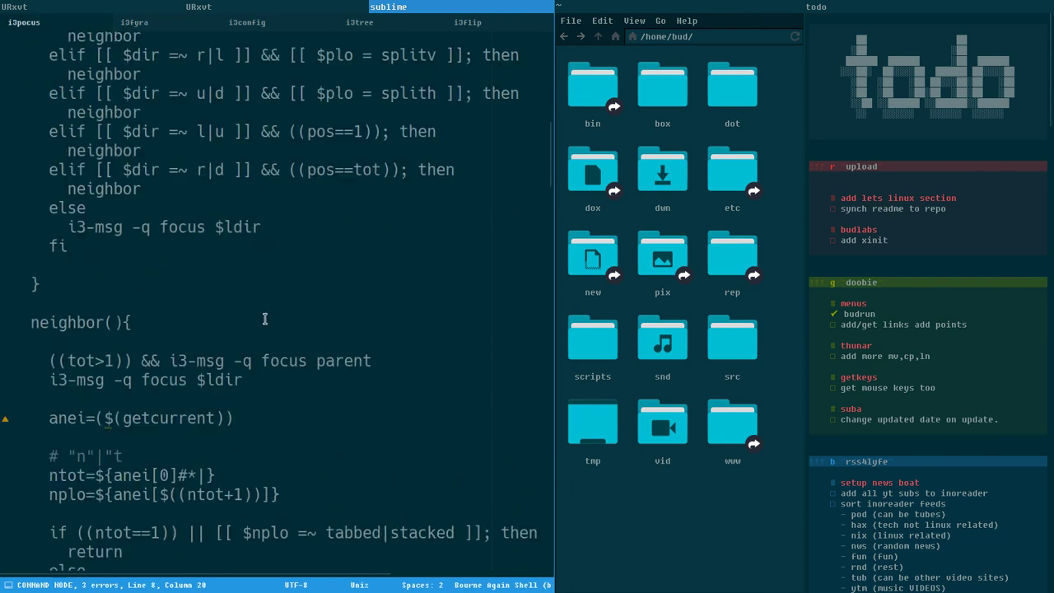
{"action": "scroll", "coordinate": [265, 316], "scroll_direction": "up", "scroll_amount": 1}
{"action": "scroll", "coordinate": [267, 291], "scroll_direction": "up", "scroll_amount": 6}
{"action": "scroll", "coordinate": [268, 292], "scroll_direction": "down", "scroll_amount": 6}
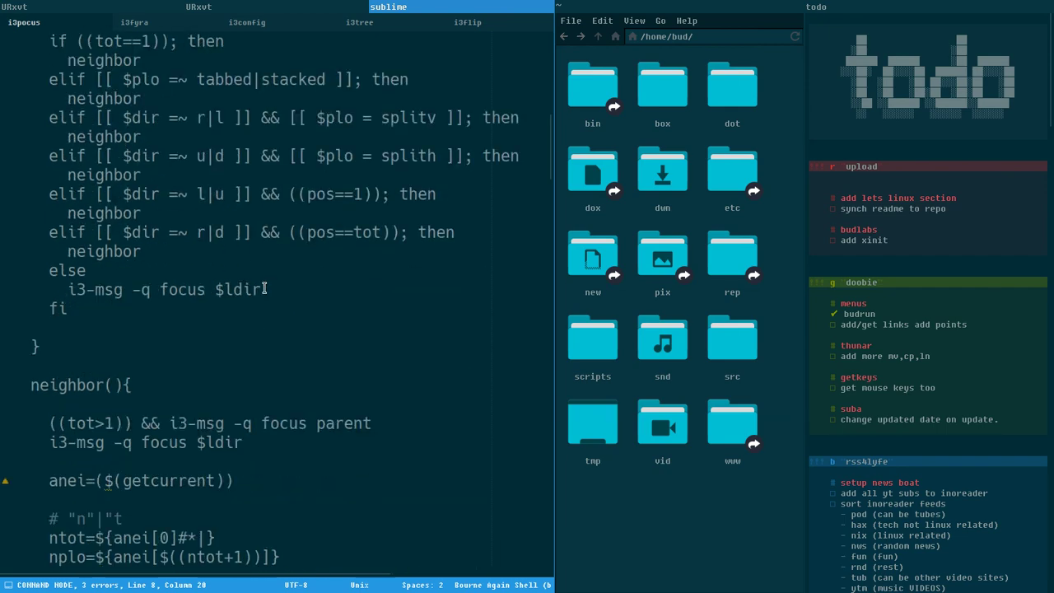
{"action": "scroll", "coordinate": [263, 295], "scroll_direction": "down", "scroll_amount": 4}
{"action": "scroll", "coordinate": [262, 290], "scroll_direction": "up", "scroll_amount": 5}
{"action": "scroll", "coordinate": [260, 288], "scroll_direction": "up", "scroll_amount": 1}
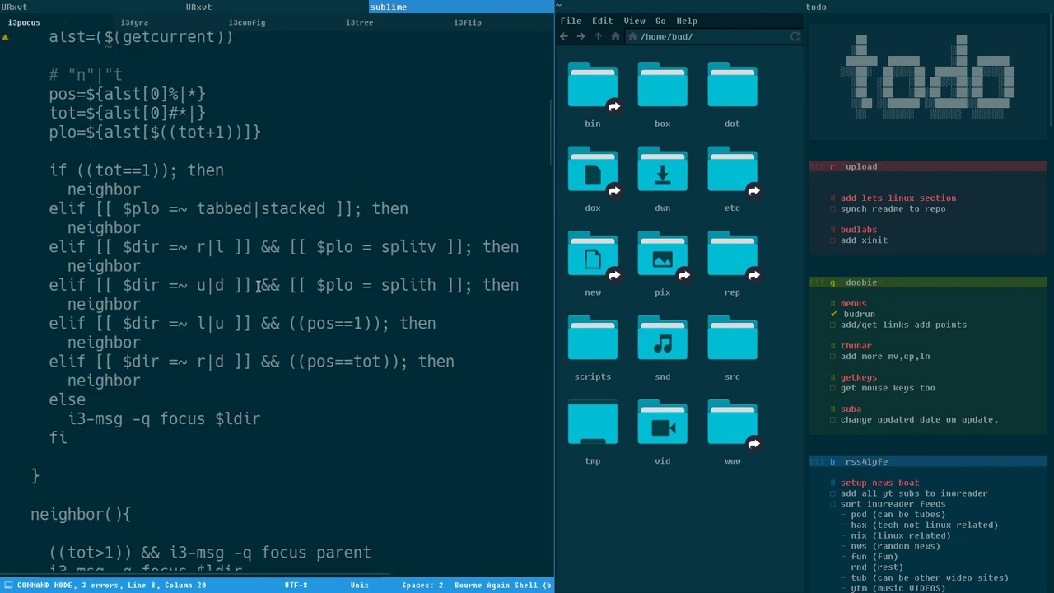
{"action": "scroll", "coordinate": [259, 288], "scroll_direction": "up", "scroll_amount": 3}
{"action": "scroll", "coordinate": [197, 240], "scroll_direction": "down", "scroll_amount": 5}
{"action": "scroll", "coordinate": [197, 239], "scroll_direction": "down", "scroll_amount": 5}
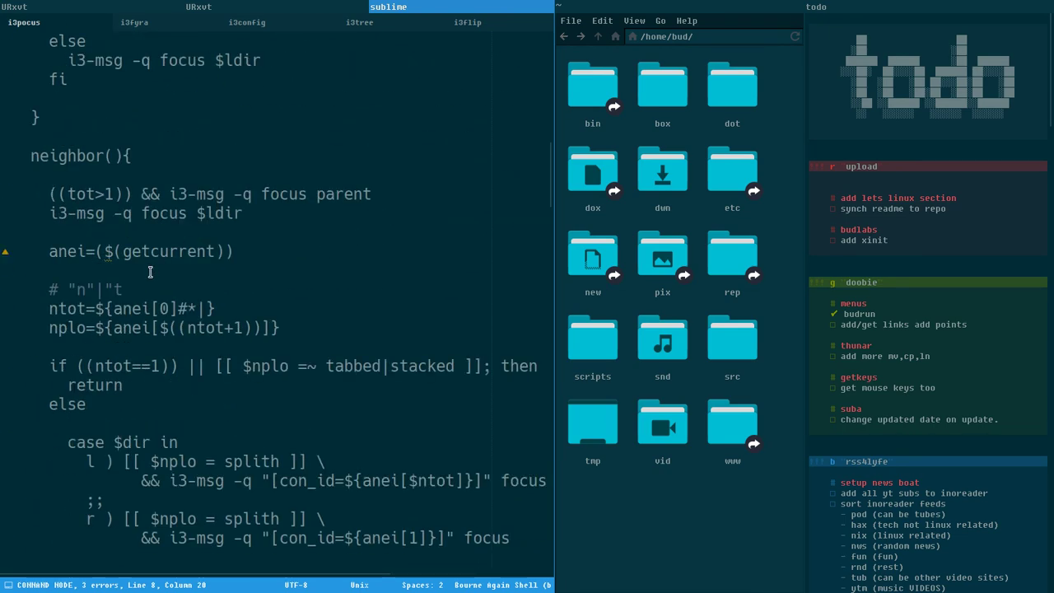
{"action": "scroll", "coordinate": [132, 329], "scroll_direction": "down", "scroll_amount": 5}
{"action": "scroll", "coordinate": [165, 224], "scroll_direction": "down", "scroll_amount": 4}
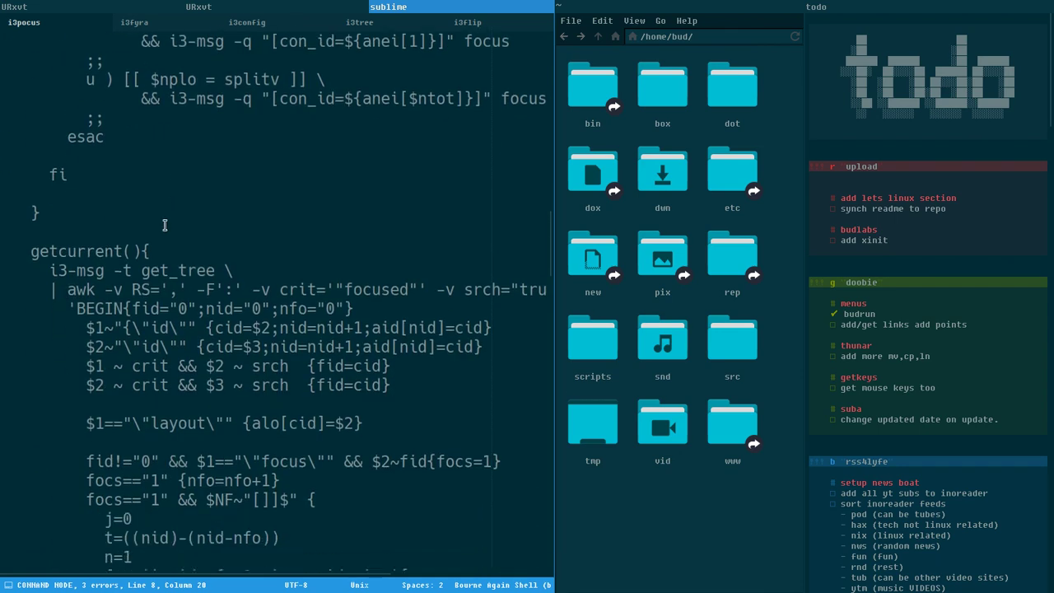
{"action": "left_click_drag", "start_coordinate": [66, 289], "coordinate": [507, 289]}
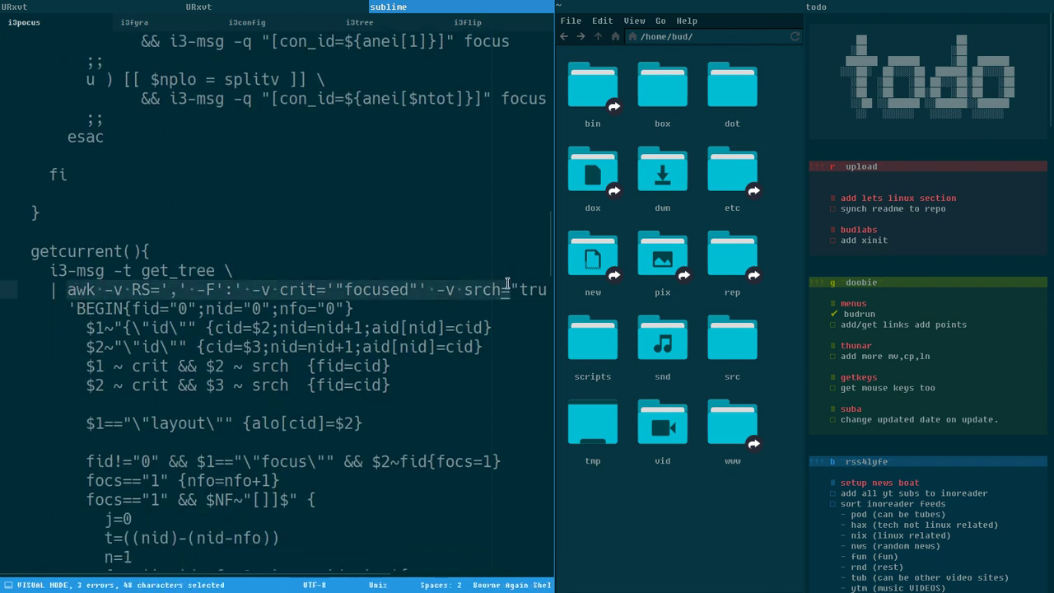
Step: Scroll further, select the script body from the 'case $dir in' line, then clear the selection
{"action": "scroll", "coordinate": [316, 414], "scroll_direction": "down", "scroll_amount": 5}
{"action": "scroll", "coordinate": [145, 192], "scroll_direction": "up", "scroll_amount": 2}
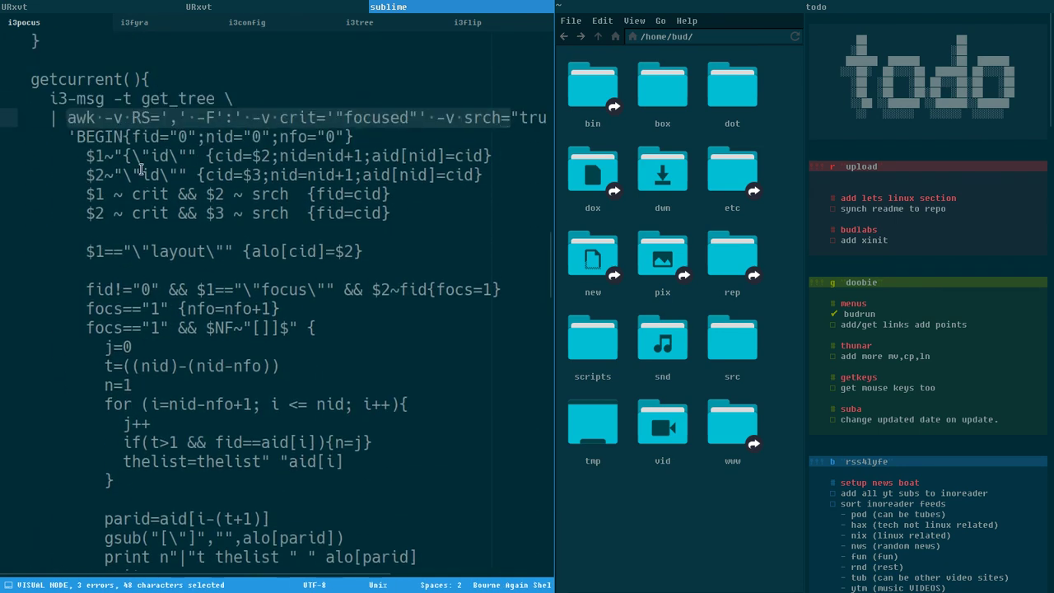
{"action": "scroll", "coordinate": [213, 390], "scroll_direction": "down", "scroll_amount": 3}
{"action": "scroll", "coordinate": [231, 471], "scroll_direction": "up", "scroll_amount": 8}
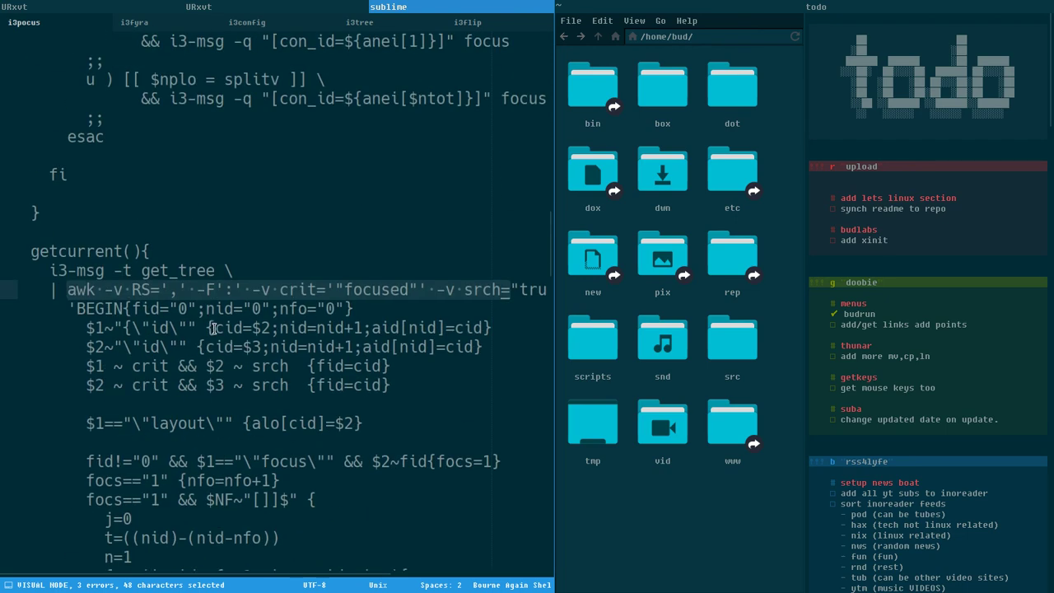
{"action": "scroll", "coordinate": [252, 380], "scroll_direction": "down", "scroll_amount": 6}
{"action": "left_click_drag", "start_coordinate": [131, 537], "coordinate": [24, 5]}
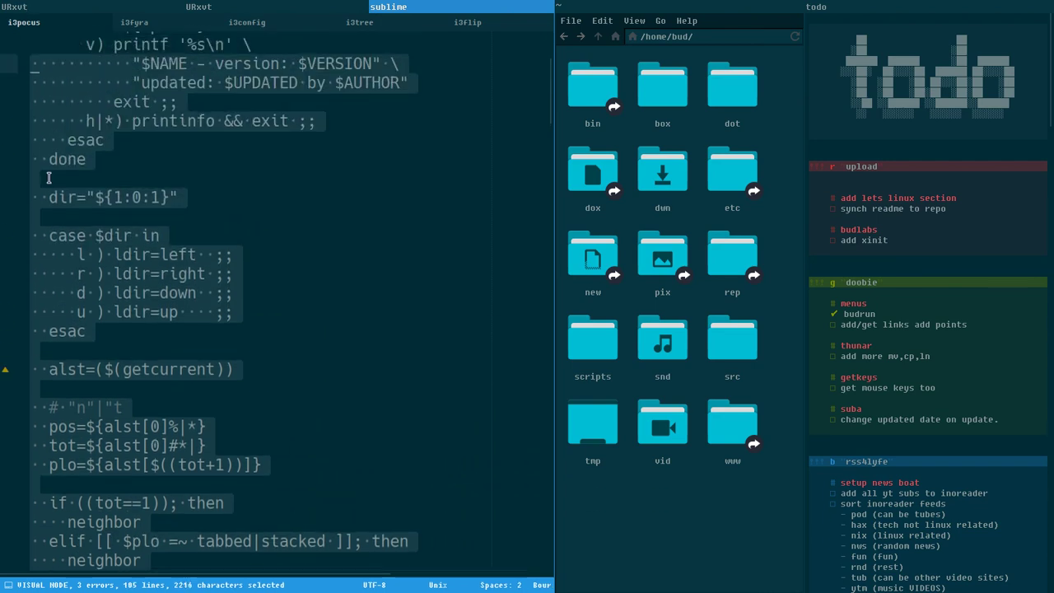
{"action": "mouse_move", "coordinate": [24, 5]}
{"action": "left_mouse_down"}
{"action": "mouse_move", "coordinate": [60, 459]}
{"action": "mouse_move", "coordinate": [22, 417]}
{"action": "left_mouse_up"}
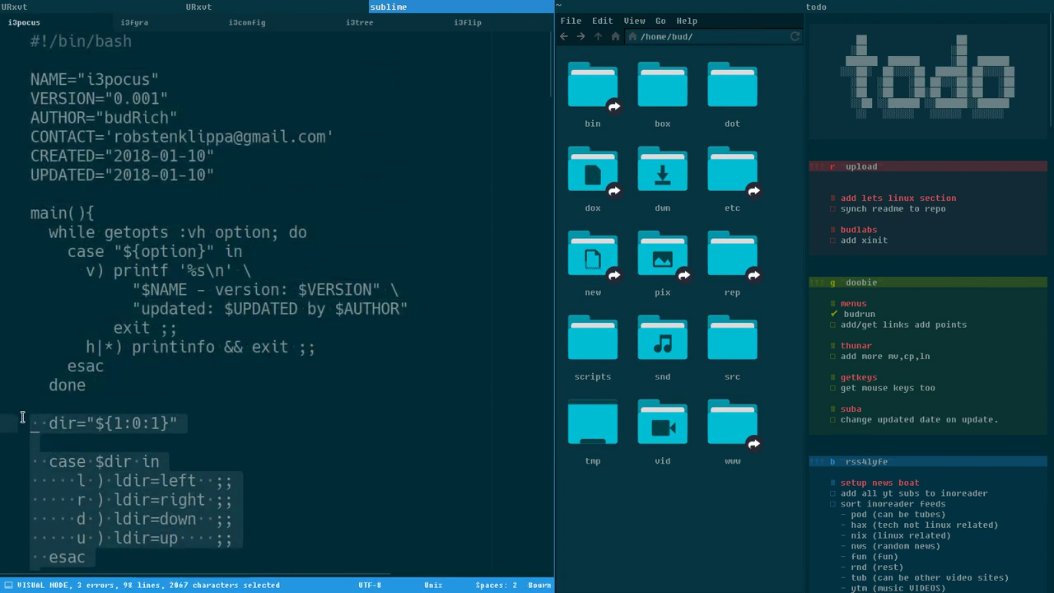
{"action": "left_click", "coordinate": [338, 376]}
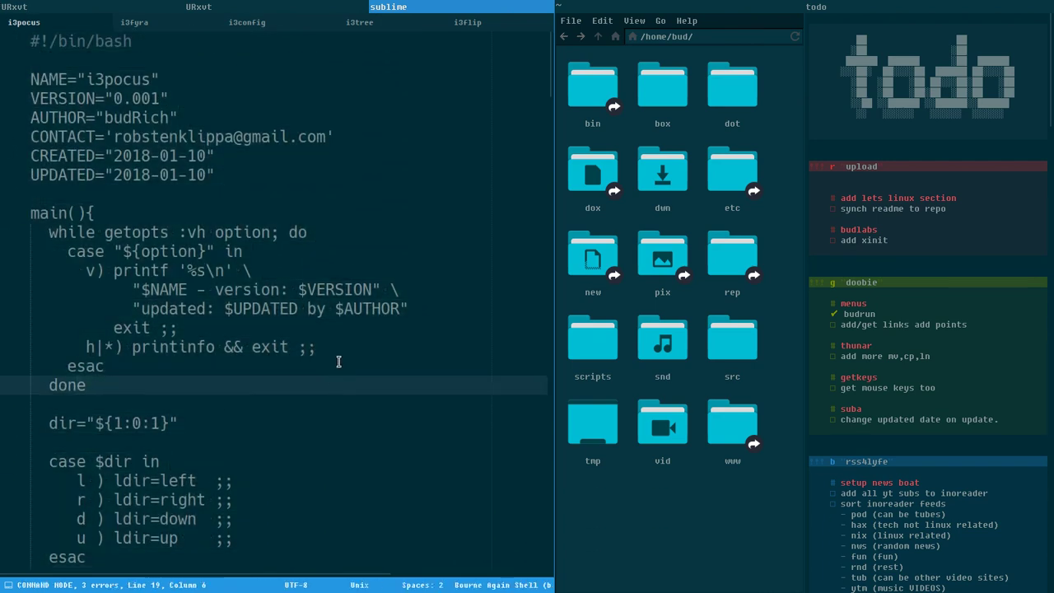